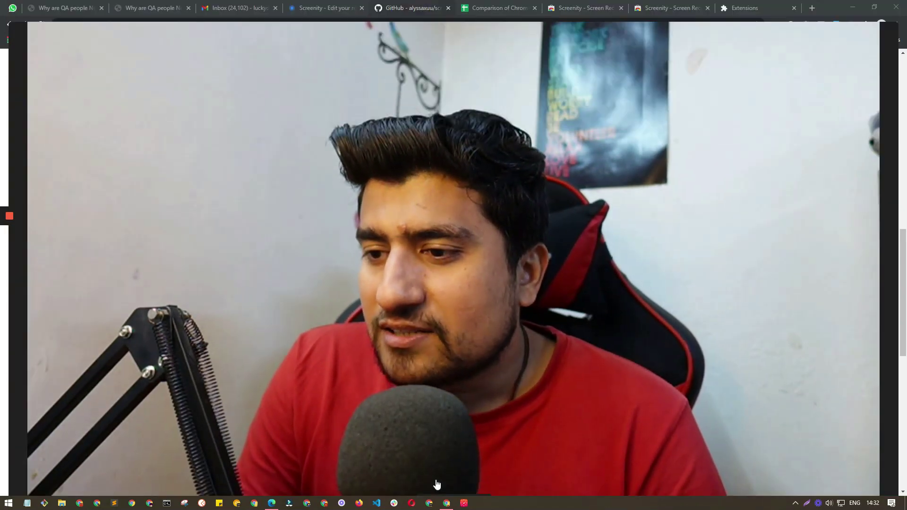
click(436, 478)
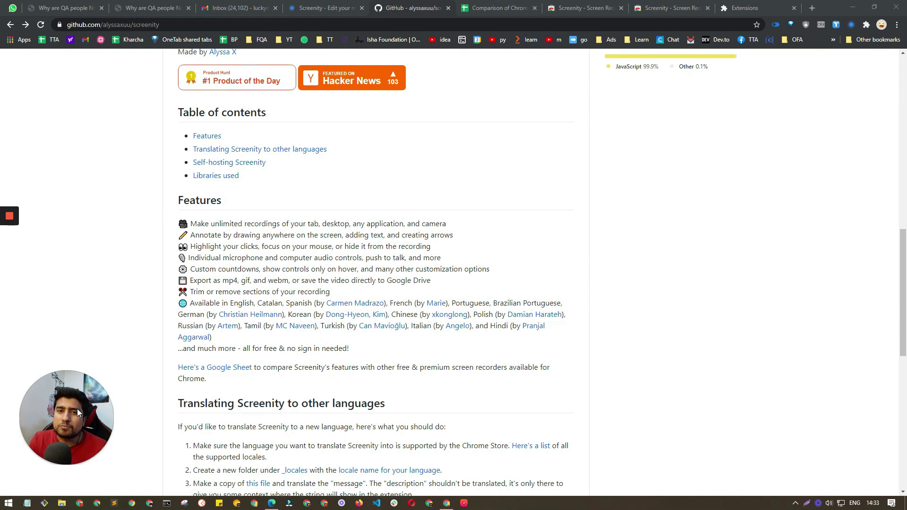
scroll(82, 330, up, 2)
scroll(85, 272, up, 3)
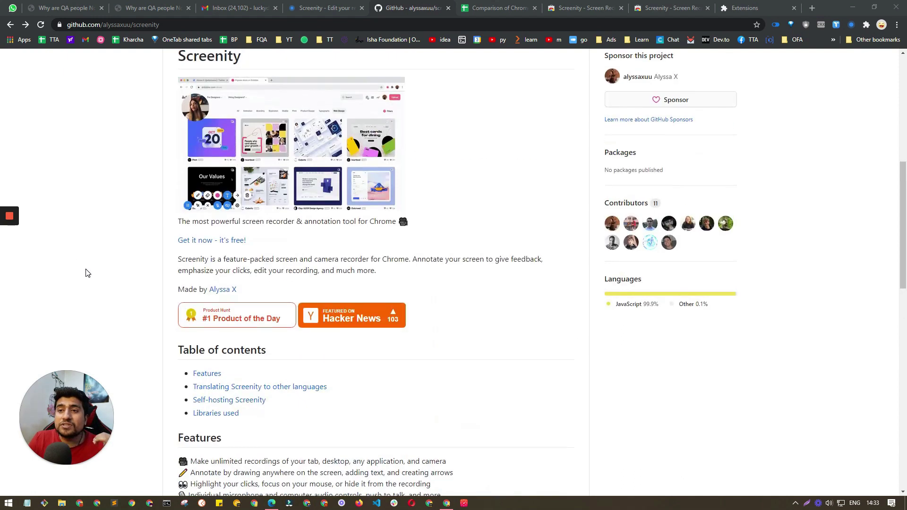
scroll(87, 273, up, 5)
scroll(91, 273, down, 2)
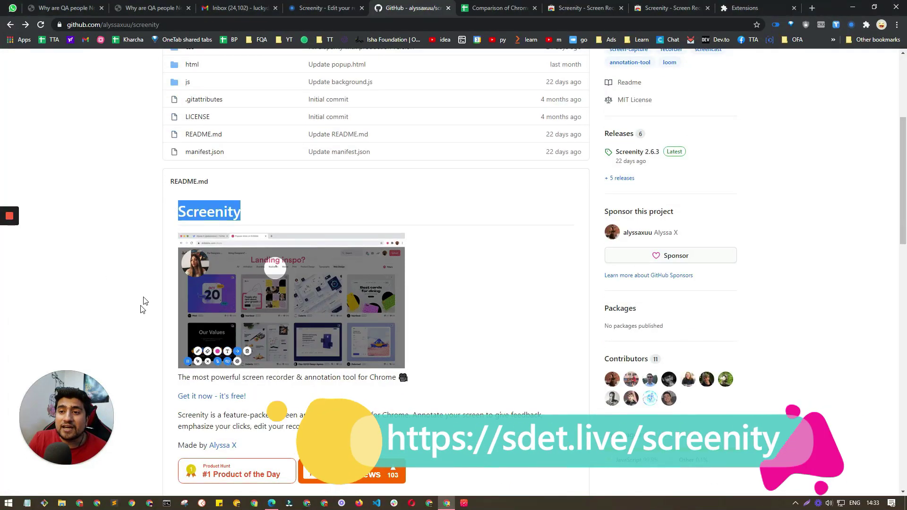
scroll(241, 410, down, 1)
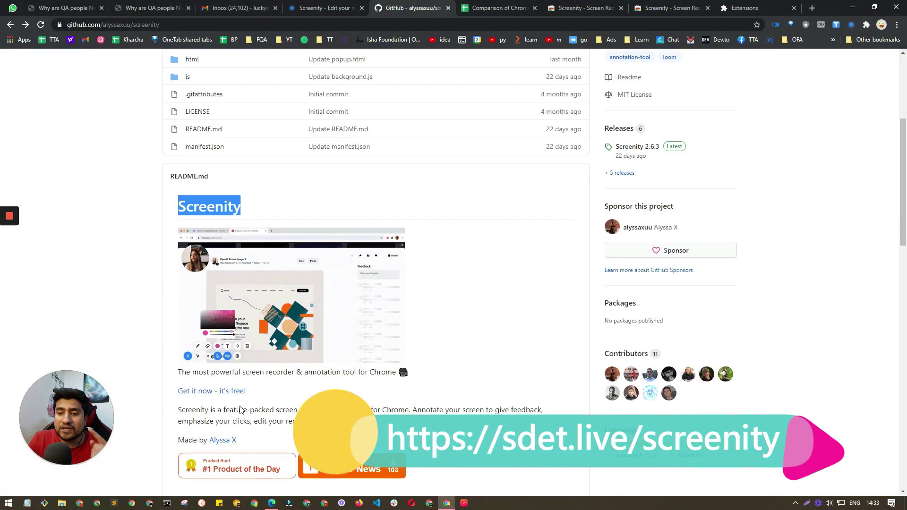
scroll(240, 409, down, 2)
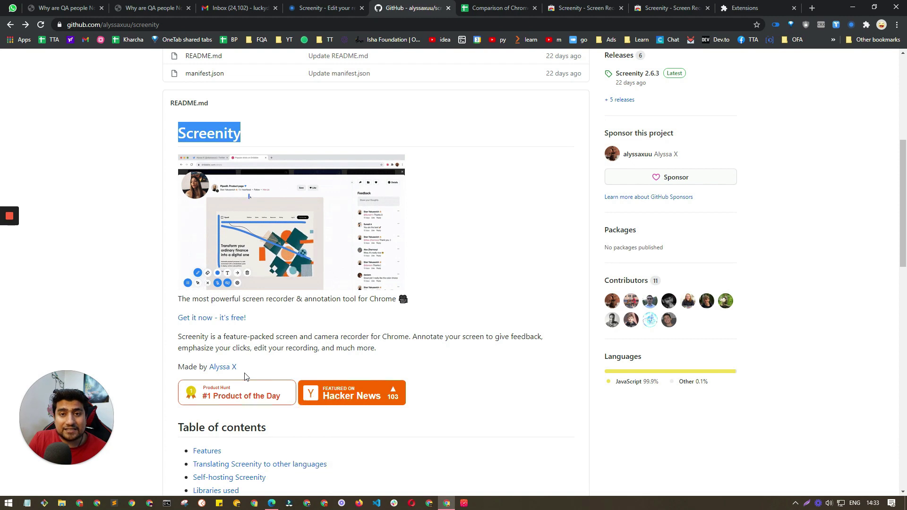
scroll(245, 374, down, 2)
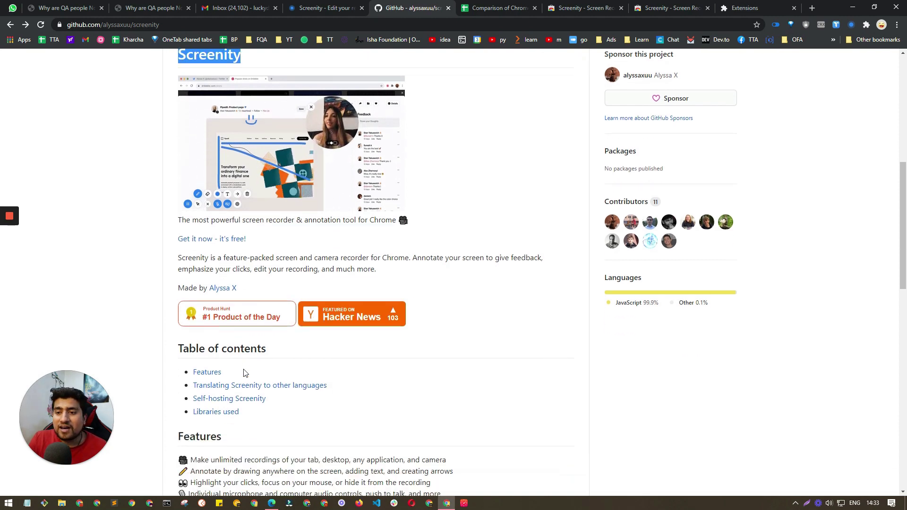
scroll(244, 373, down, 4)
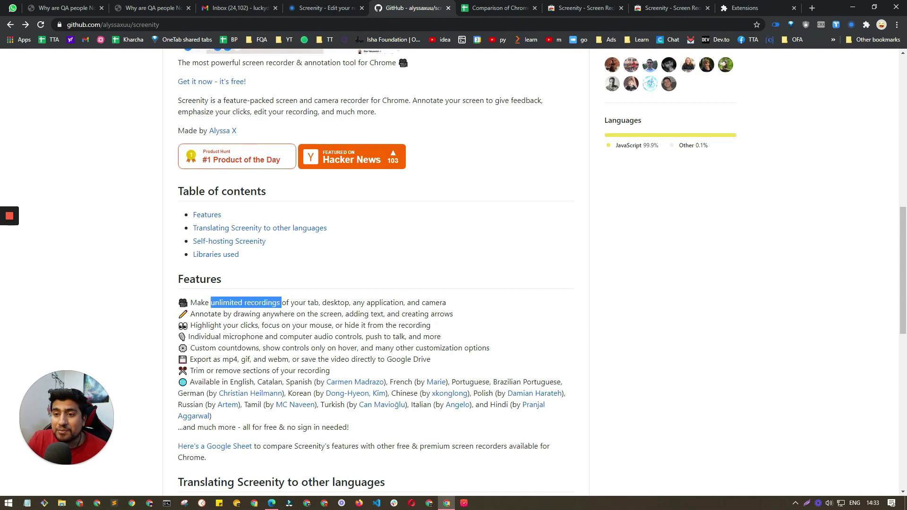
drag(189, 313, 284, 313)
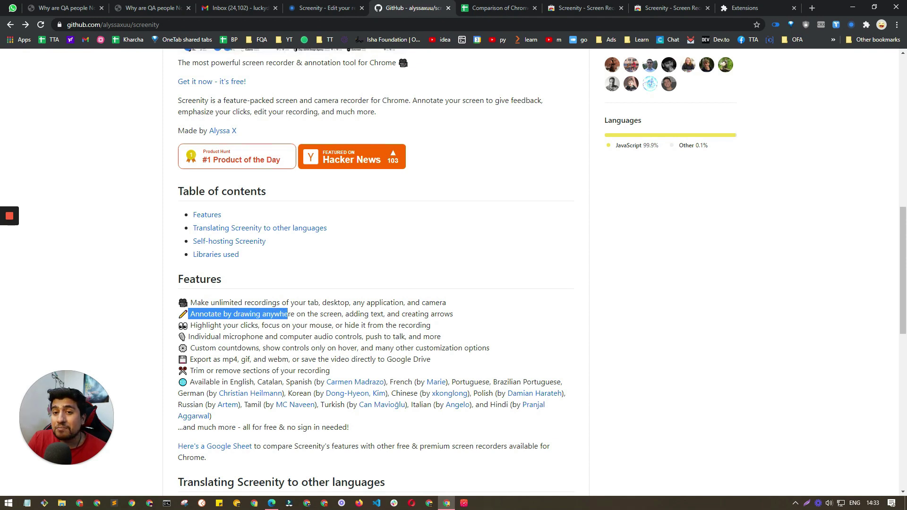
mouse_move(9, 215)
click(9, 296)
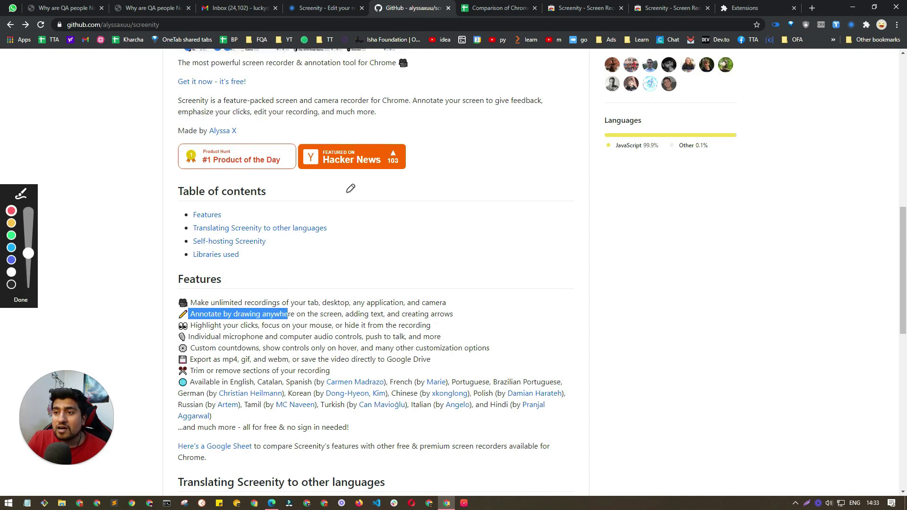
drag(344, 192, 389, 240)
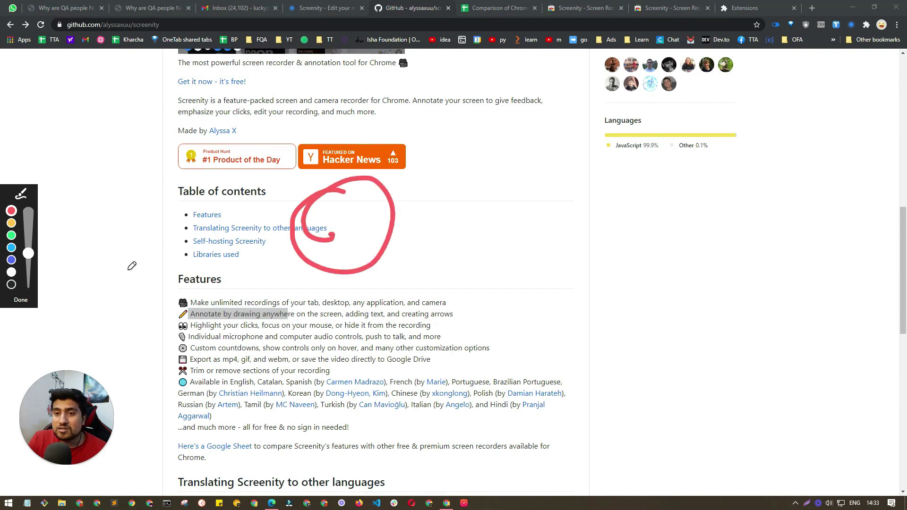
click(18, 301)
scroll(128, 265, up, 2)
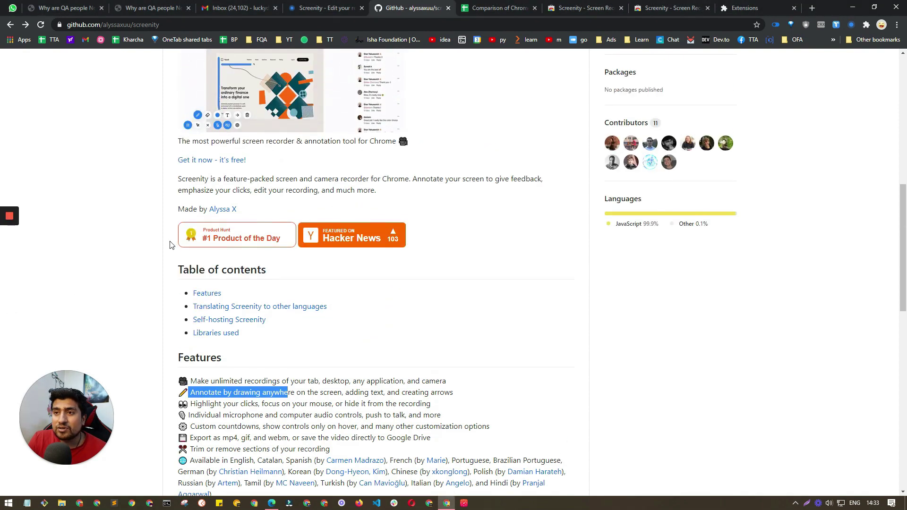
scroll(246, 171, up, 3)
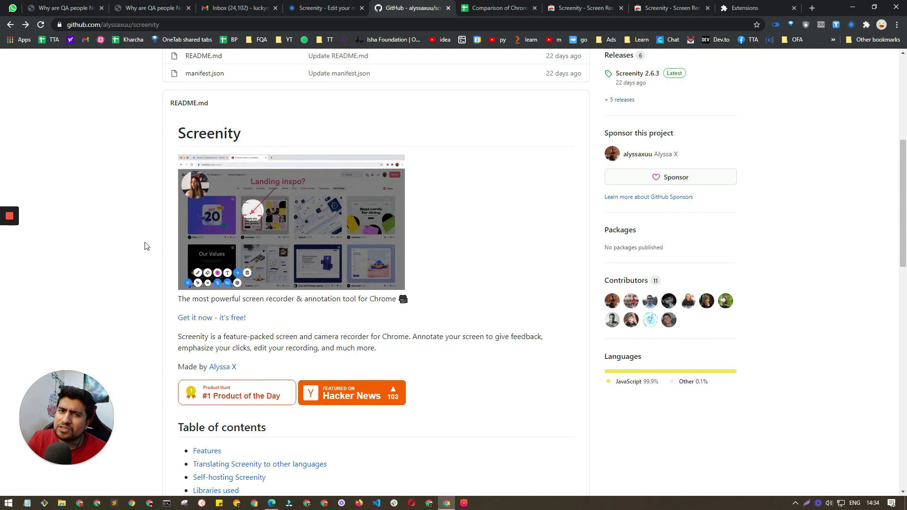
scroll(144, 245, down, 3)
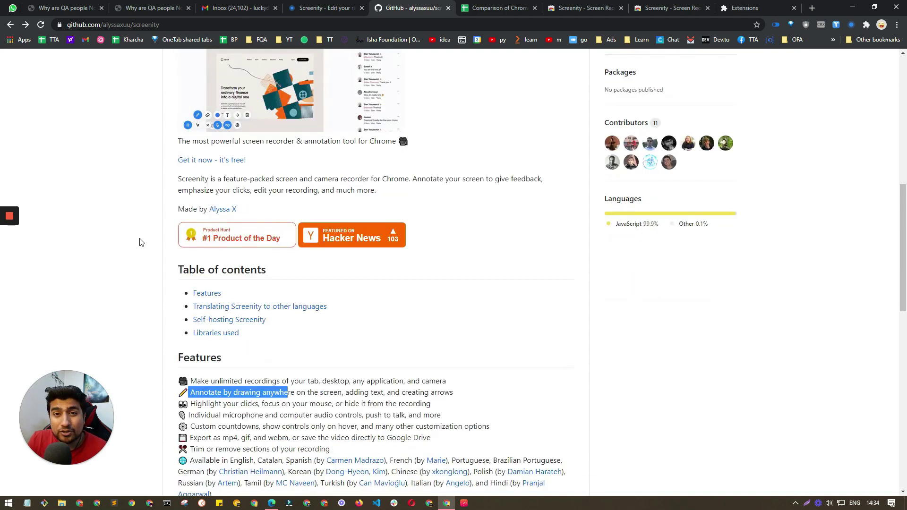
scroll(140, 243, down, 1)
scroll(140, 243, down, 2)
scroll(141, 243, down, 2)
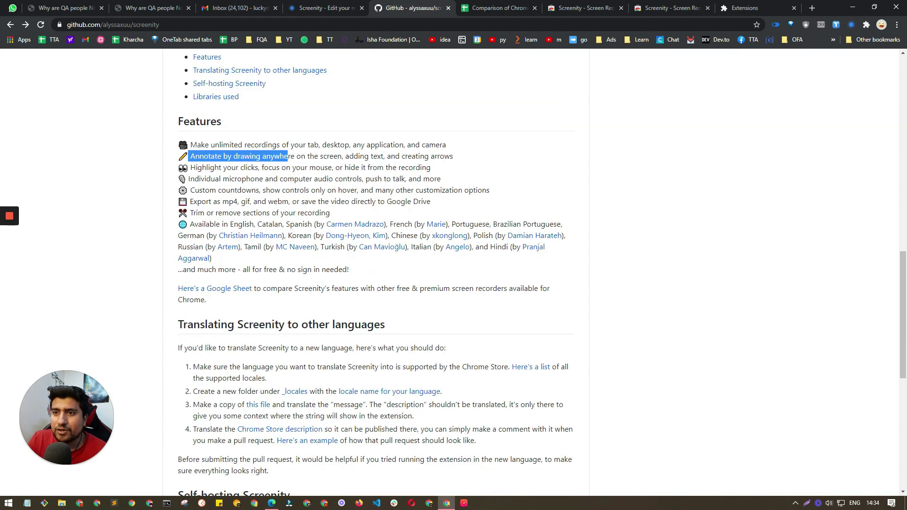
drag(189, 223, 210, 258)
click(214, 213)
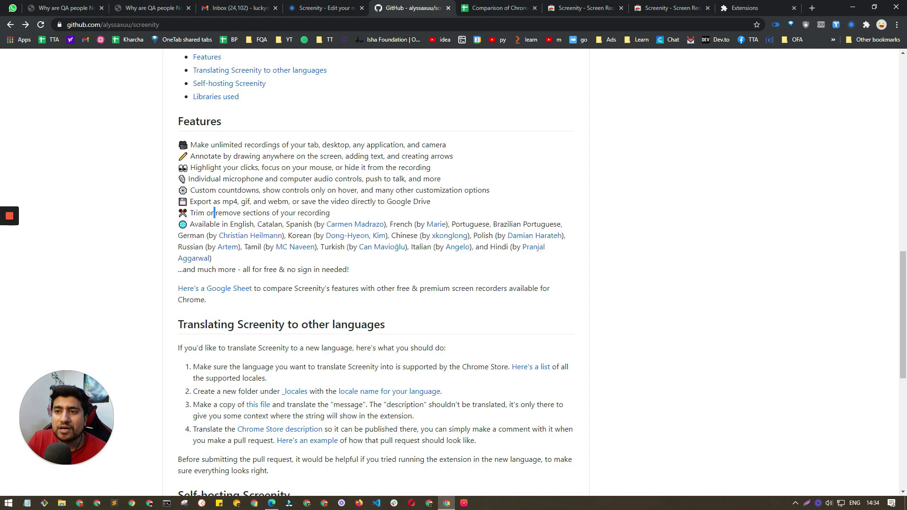
scroll(191, 228, up, 2)
scroll(192, 228, up, 1)
scroll(191, 228, up, 2)
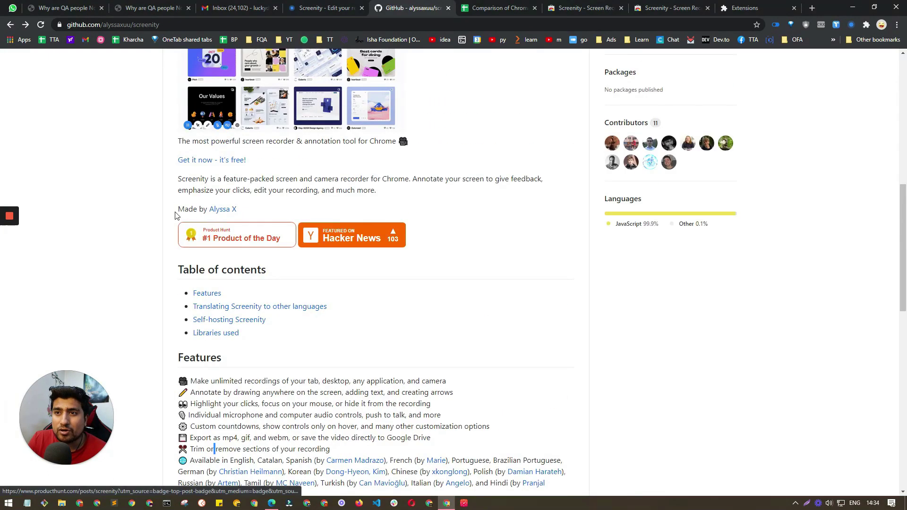
Step: Open Screenity's Chrome Web Store listing, browse the Extensions menu, then return to Gmail
click(203, 161)
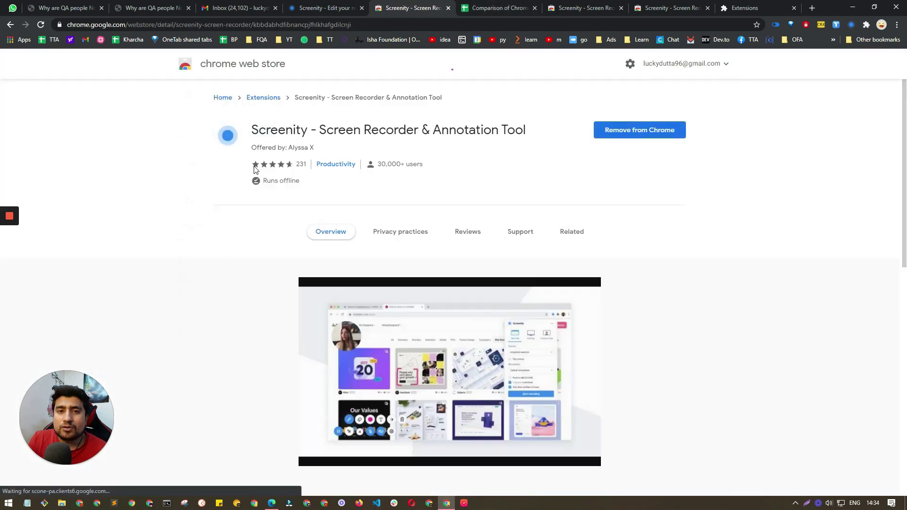
click(866, 24)
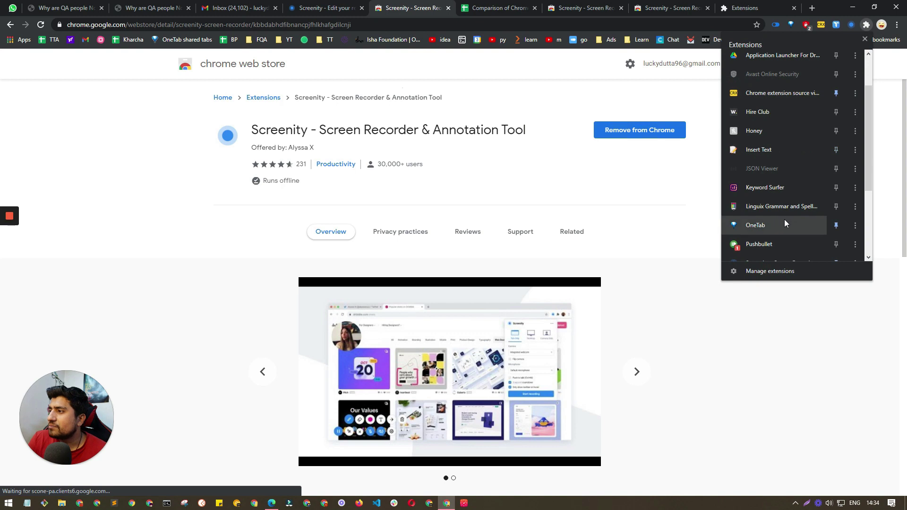
scroll(756, 142, up, 1)
scroll(752, 127, down, 2)
scroll(753, 127, down, 3)
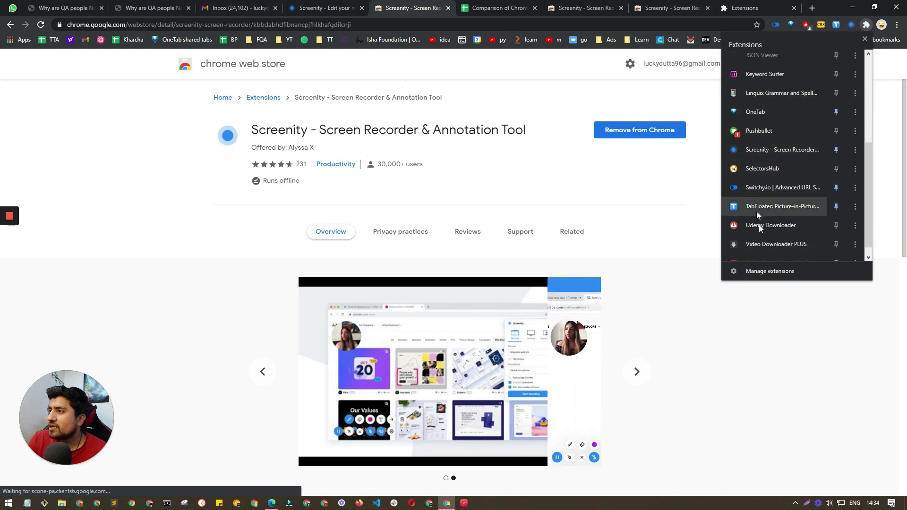
click(695, 161)
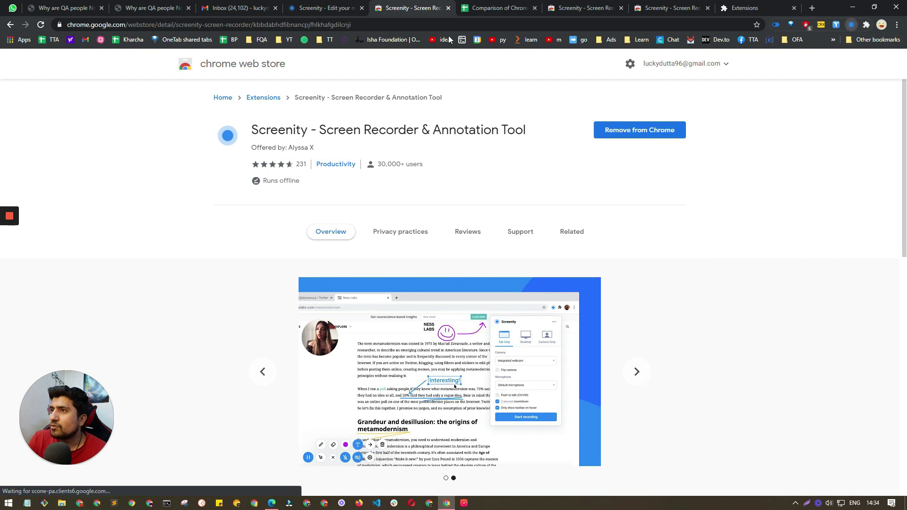
click(326, 8)
Step: Review the camera and microphone source choices in Screenity's recording options
click(221, 5)
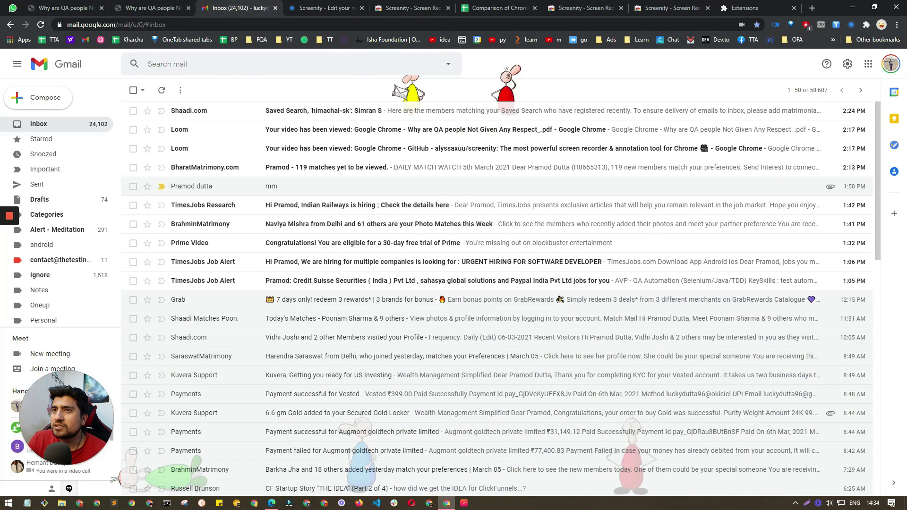
click(153, 5)
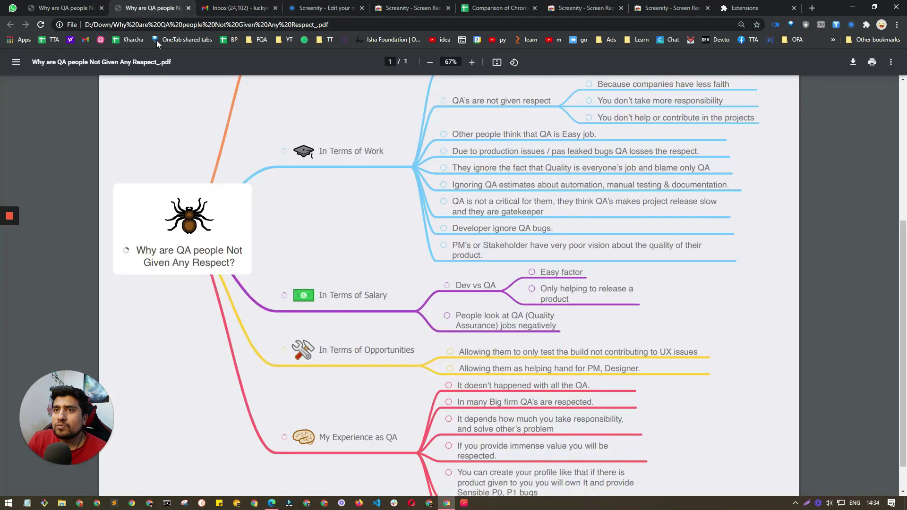
click(852, 25)
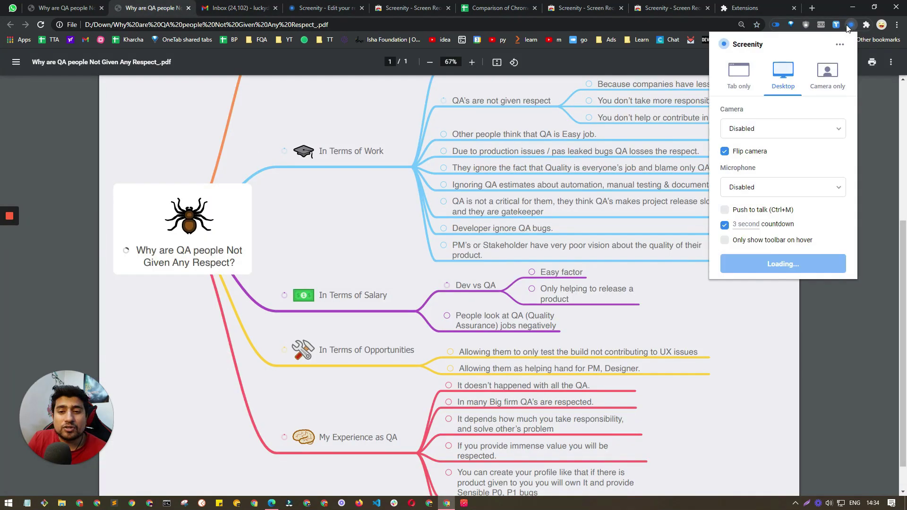
click(741, 128)
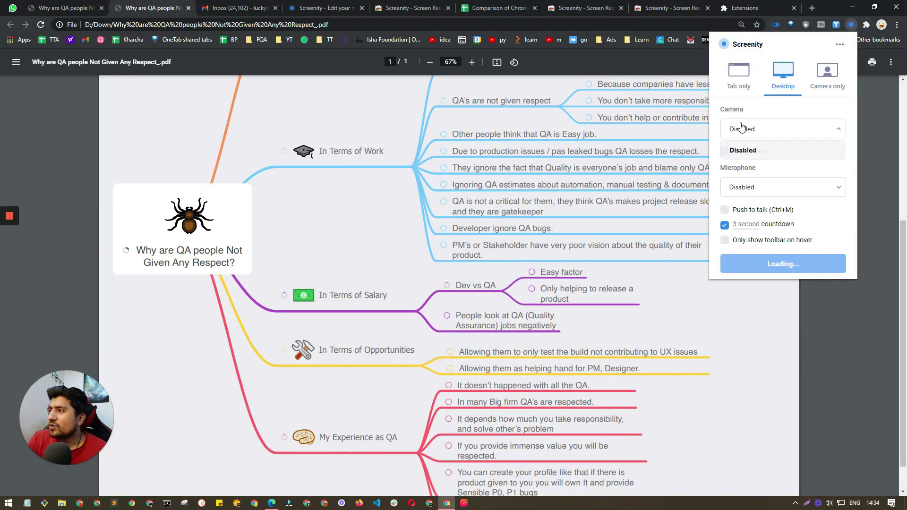
click(751, 192)
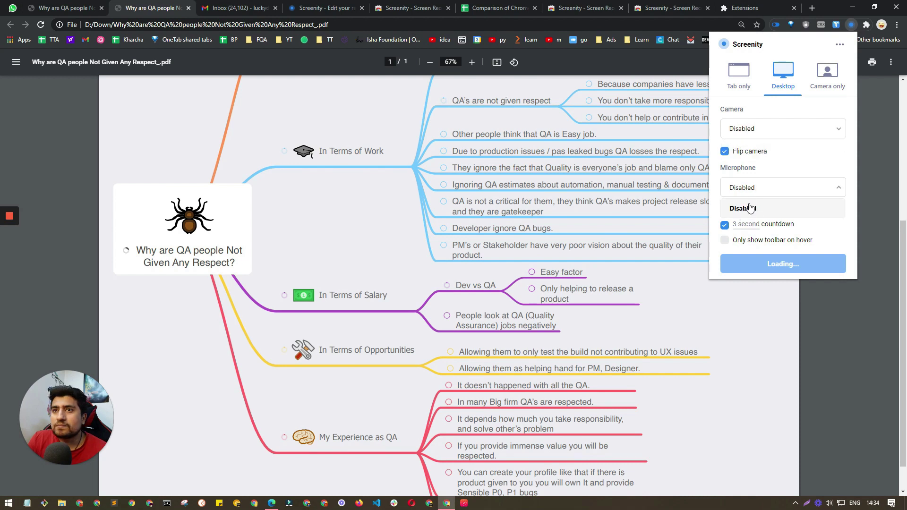
Step: Pull the screen recorder comparison spreadsheet tab out into its own window
click(259, 7)
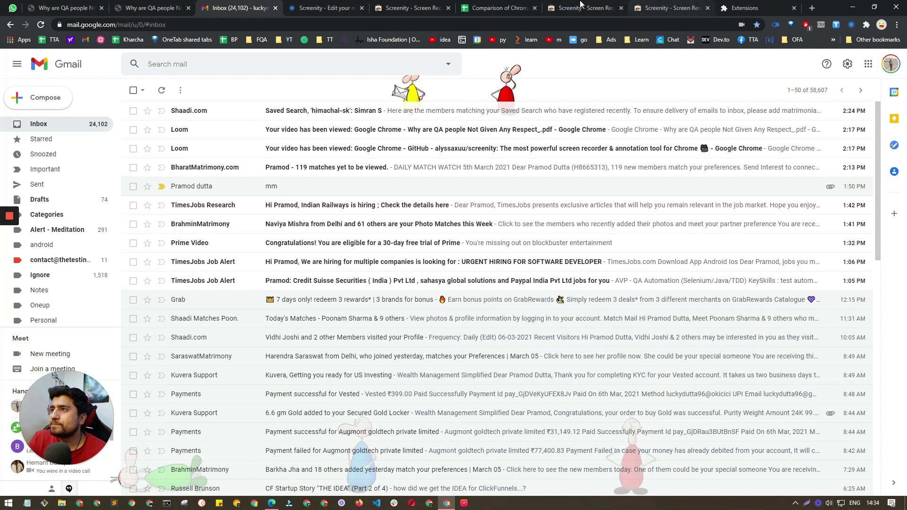
click(490, 4)
click(839, 25)
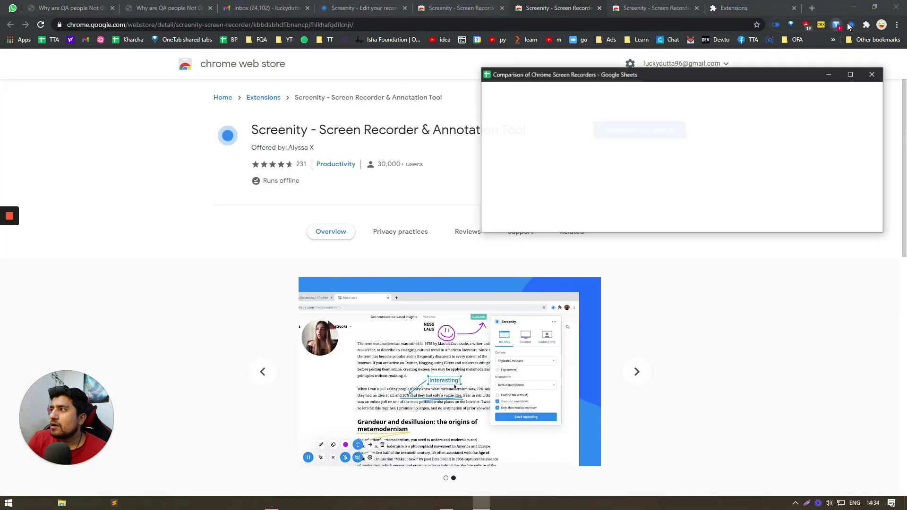
Step: Recheck camera and microphone sources and set Screenity's recording mode to Desktop
click(850, 26)
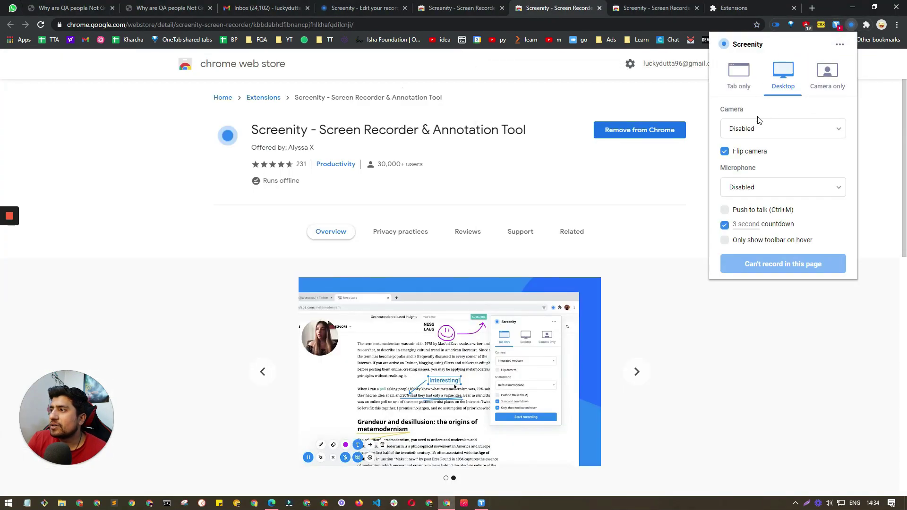
click(759, 129)
click(755, 186)
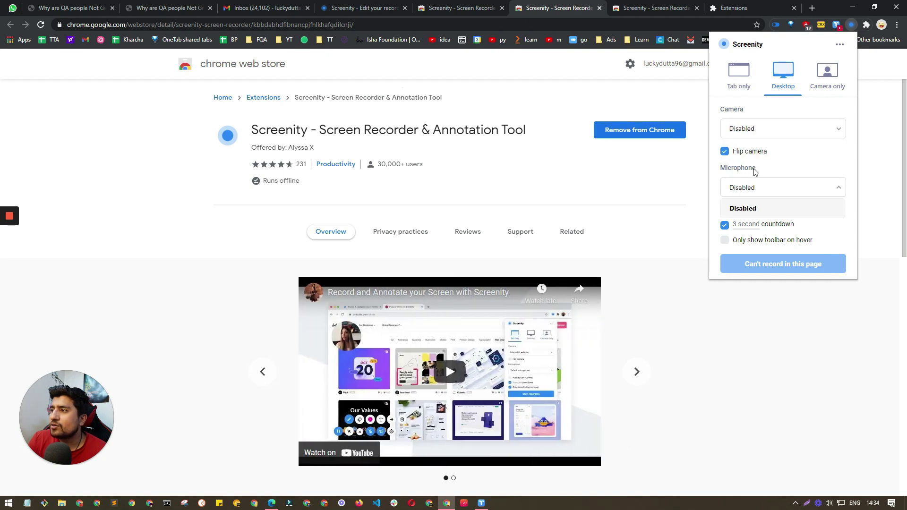
click(739, 81)
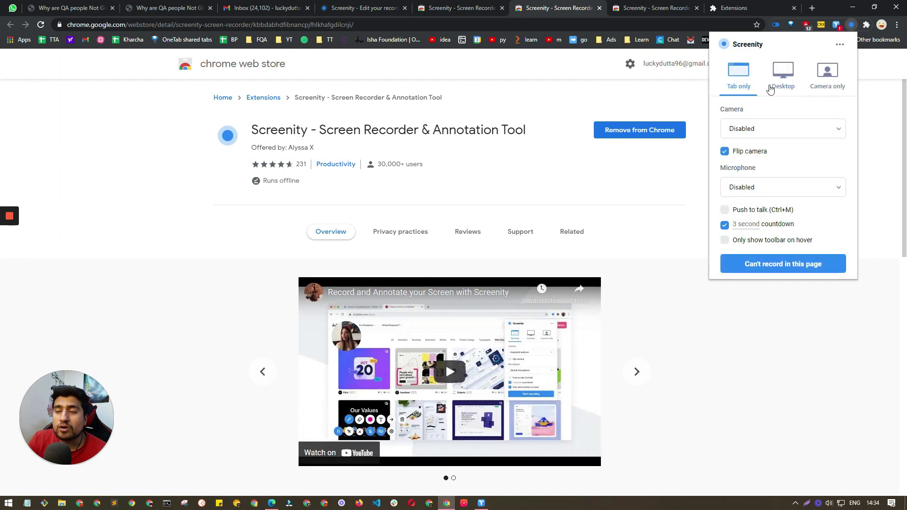
click(780, 83)
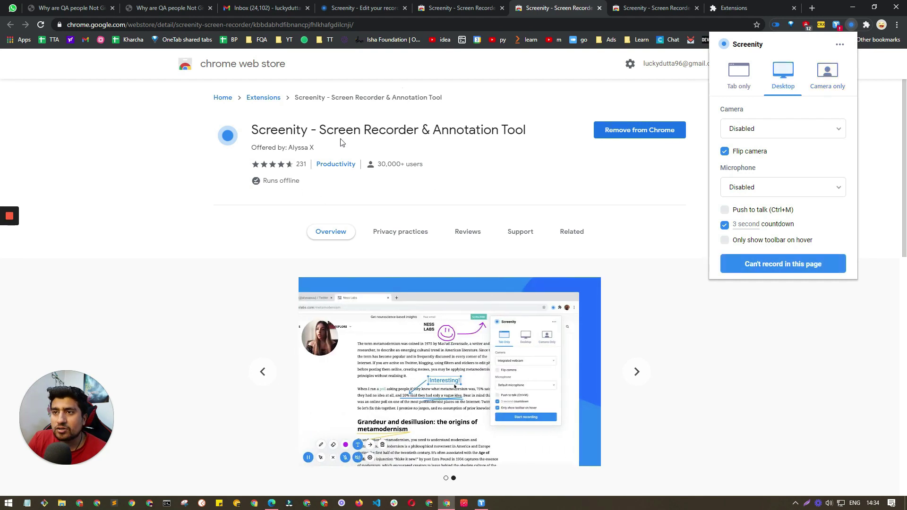
Step: Start a desktop recording of the entire screen and move the camera bubble higher
key(ctrl+2)
key(ctrl+3)
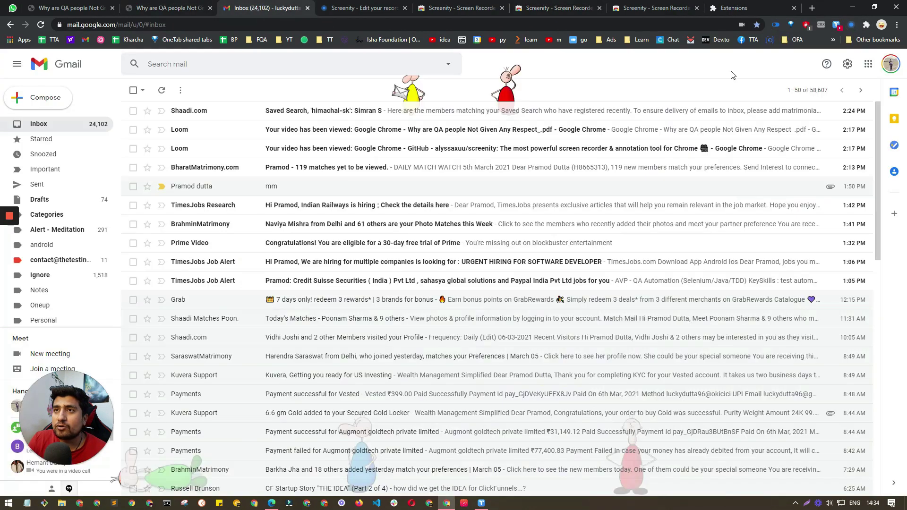
click(852, 26)
click(783, 263)
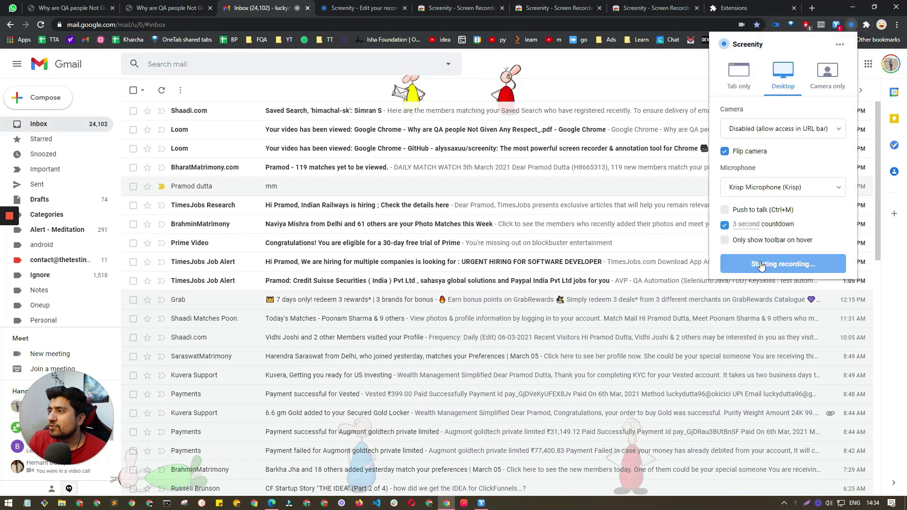
click(429, 249)
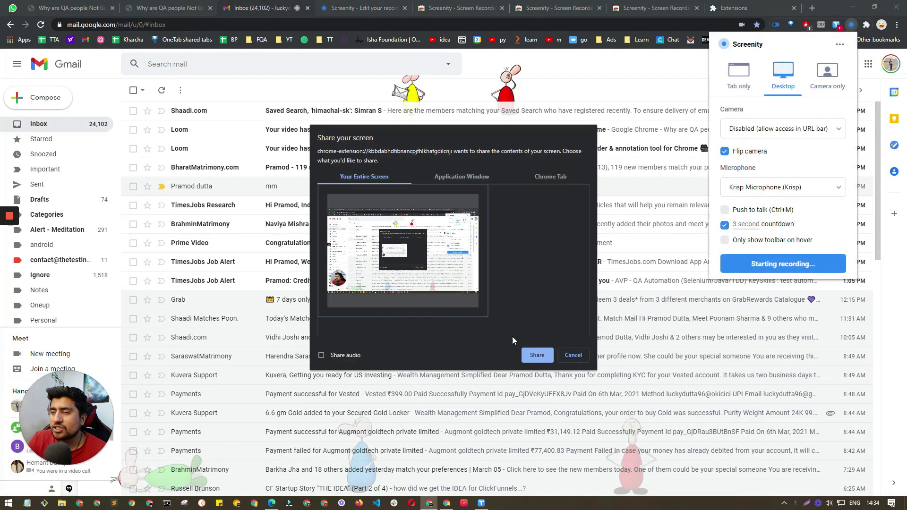
click(537, 355)
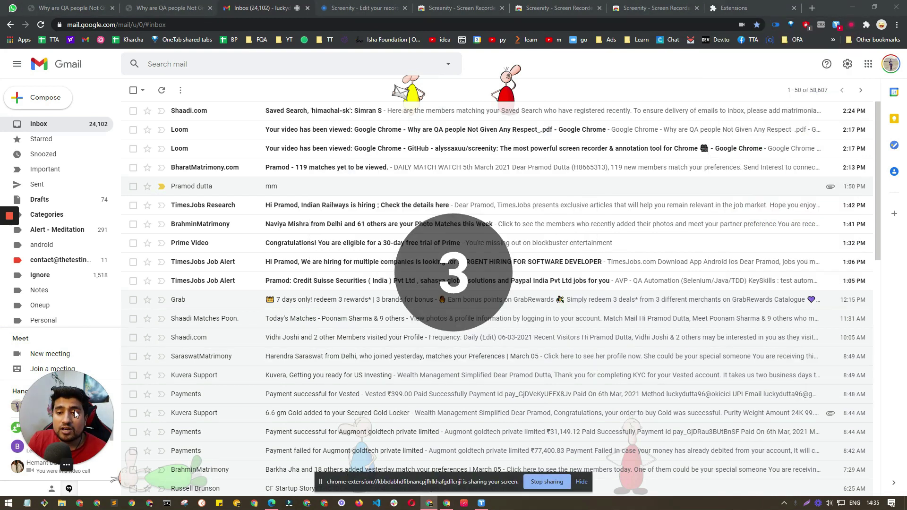
drag(75, 410, 89, 387)
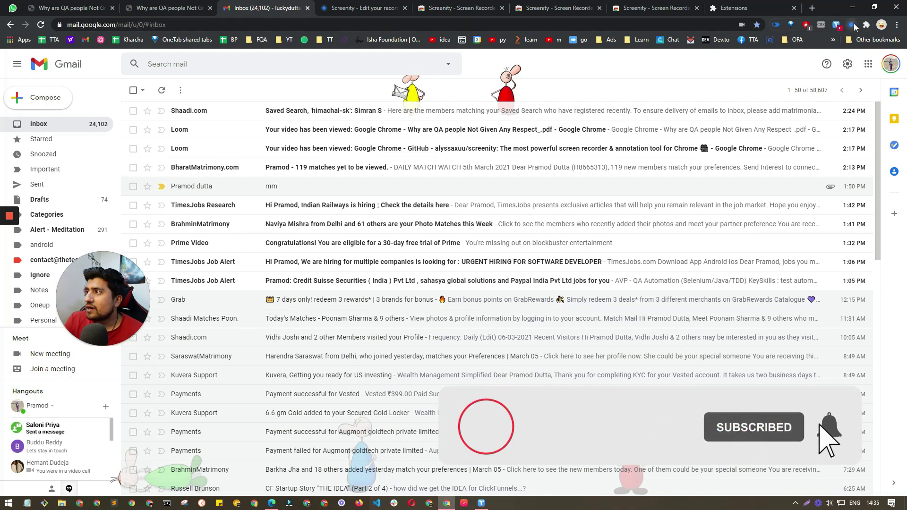
Step: Record the entire screen again, then stop it from the Screenity toolbar
click(853, 25)
click(783, 263)
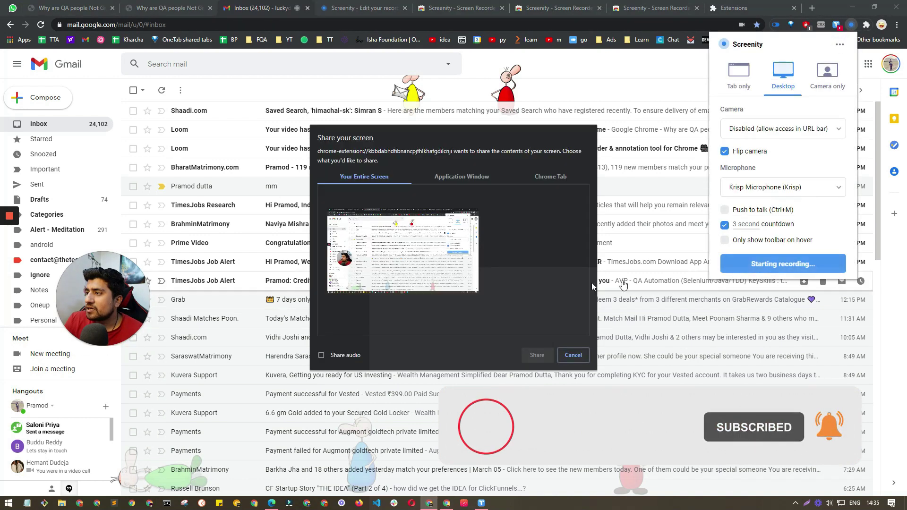
click(403, 251)
click(537, 354)
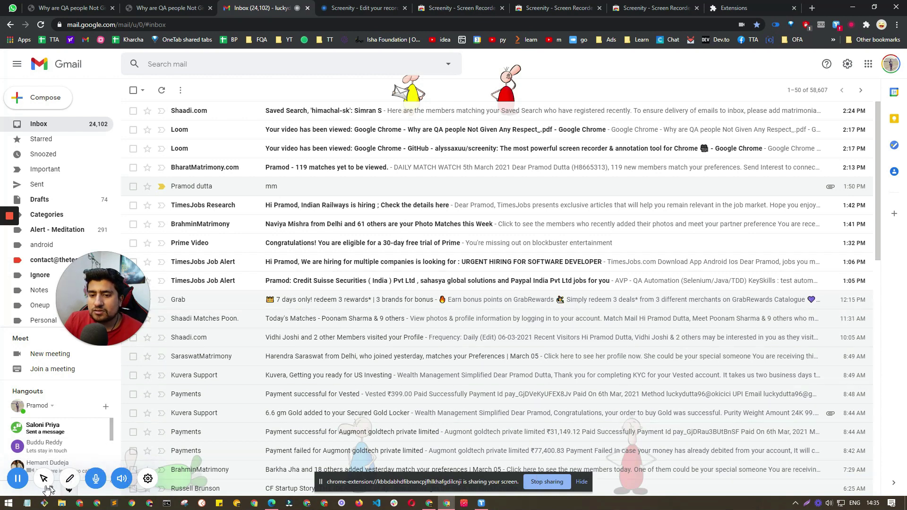
click(17, 481)
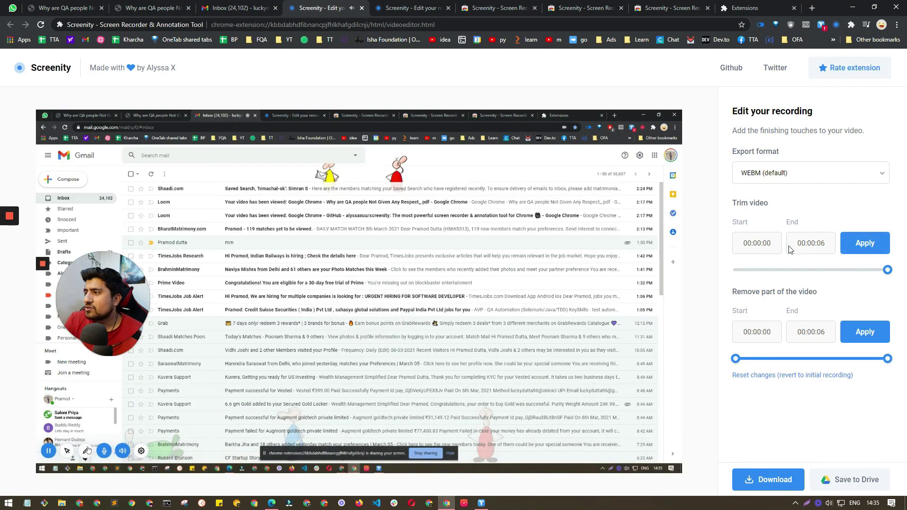
Step: Set the export format to MP4, then close the other recording editor tab
click(799, 178)
click(780, 178)
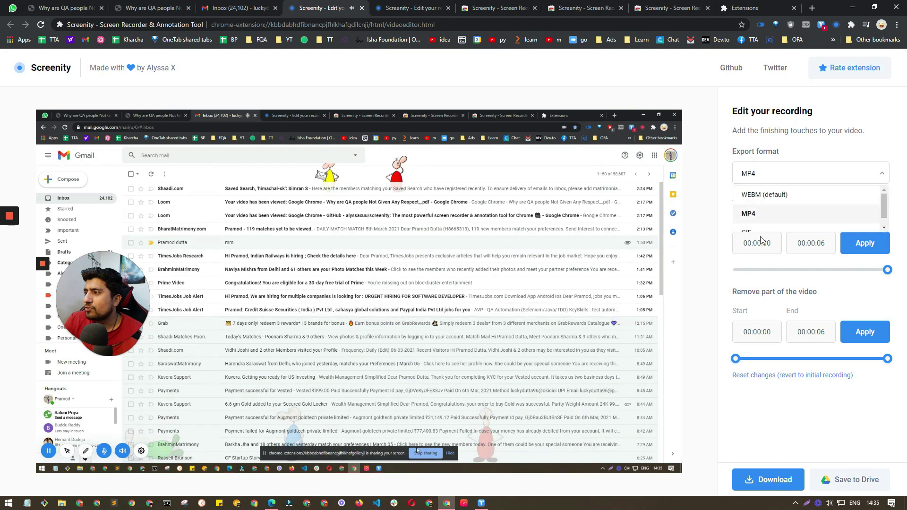
click(763, 177)
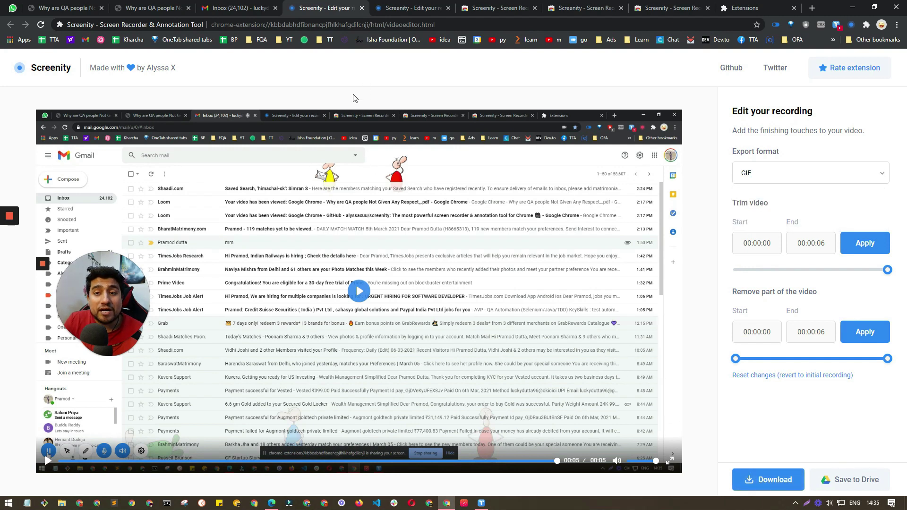
mouse_move(103, 301)
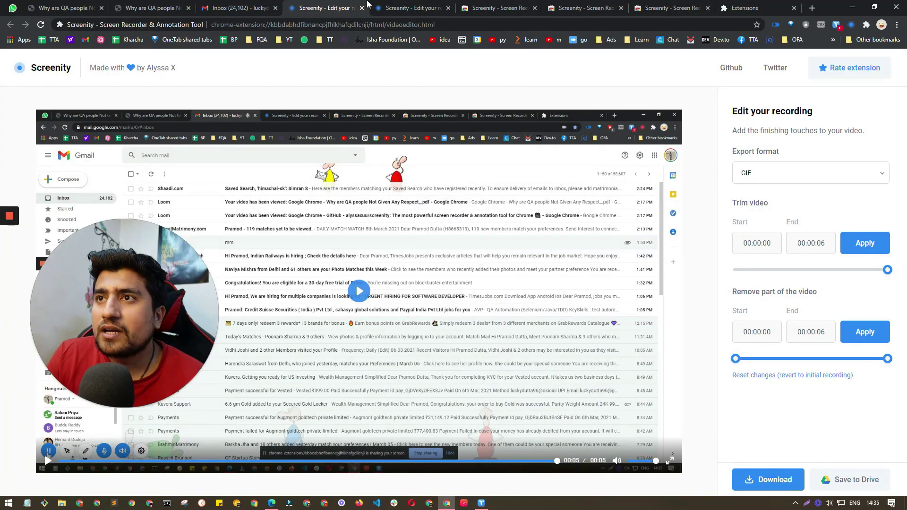
key(ctrl+shift+Tab)
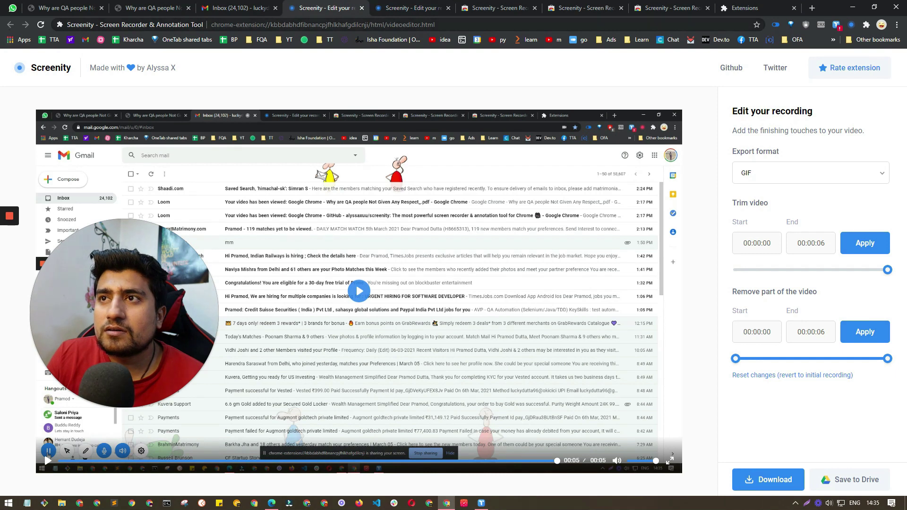
click(362, 8)
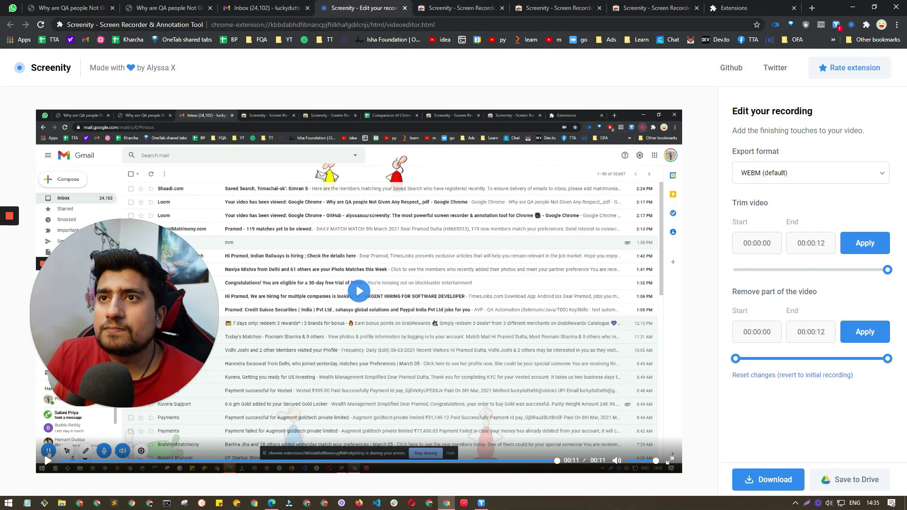
Step: Search Google for 'Screenity' from the Web Store listing title and scroll the results
key(ctrl+Tab)
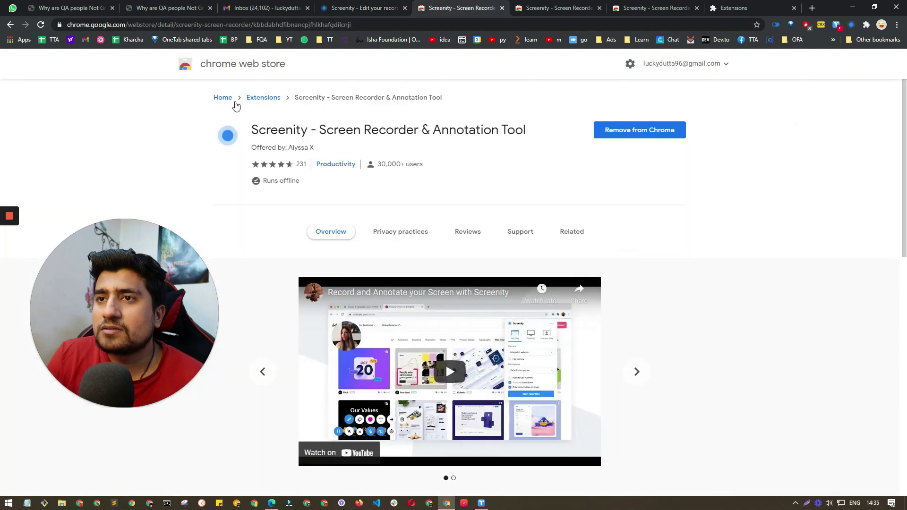
key(ctrl+l)
double_click(287, 129)
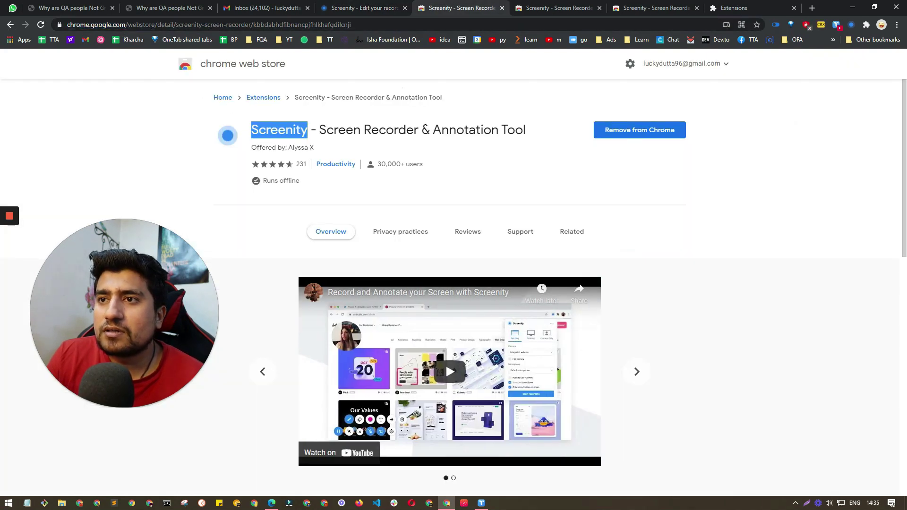
right_click(286, 129)
click(320, 148)
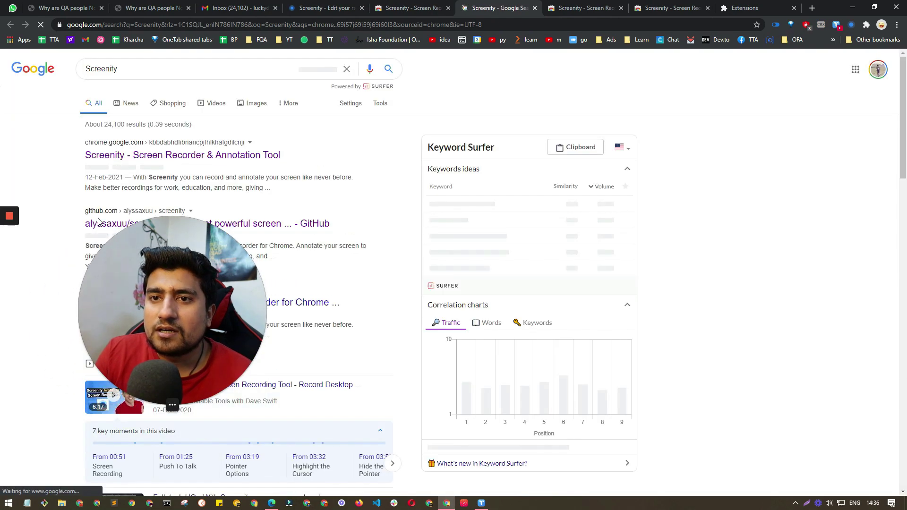
drag(133, 239, 482, 207)
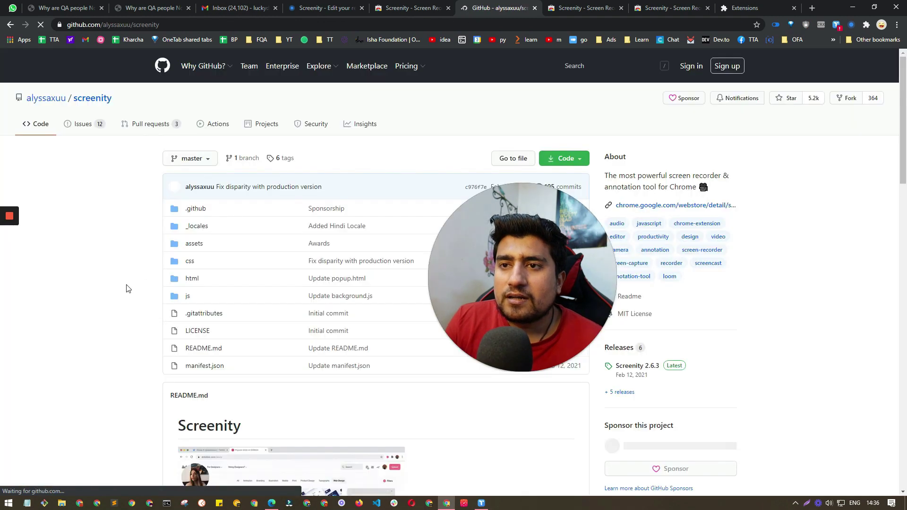
scroll(113, 296, down, 5)
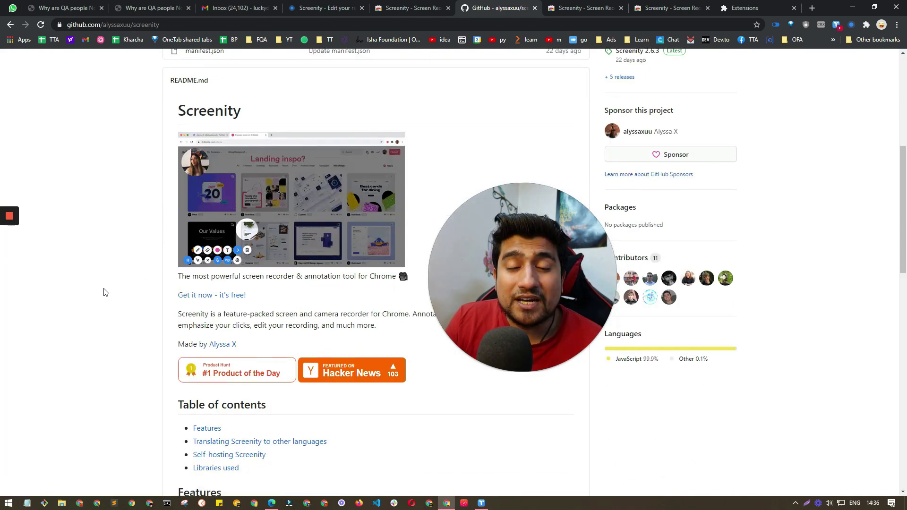